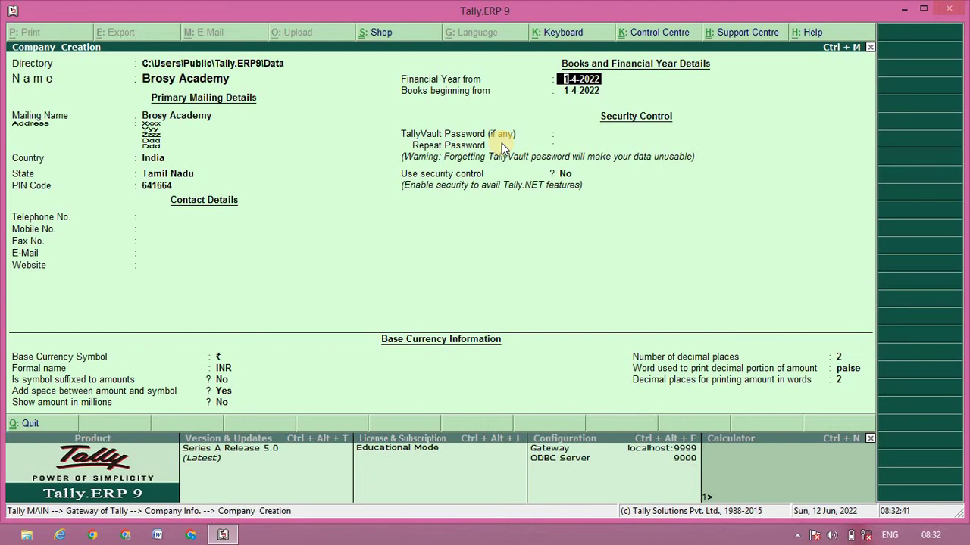
Step: Keep the defaults for financial year, books beginning, TallyVault, security and currency until the Accept prompt appears
key("Return")
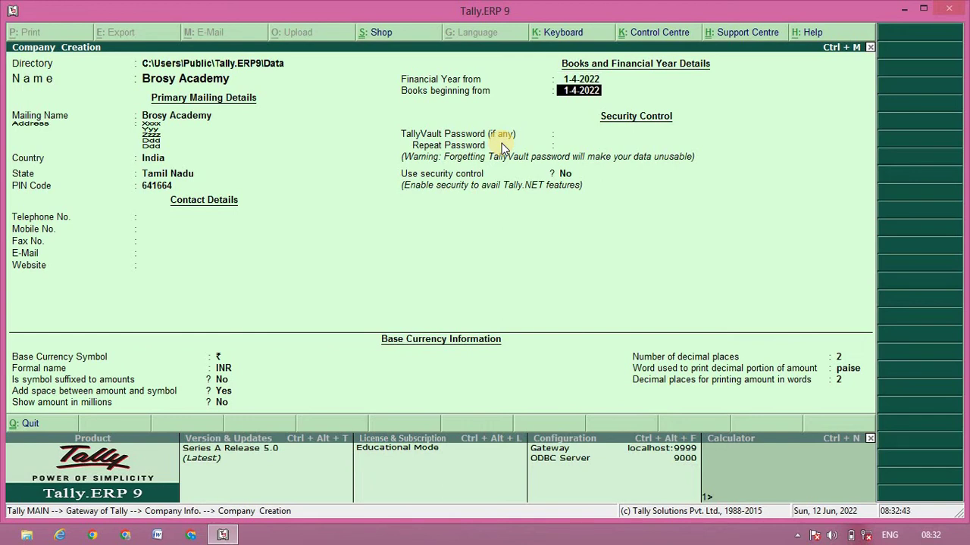
key("Return")
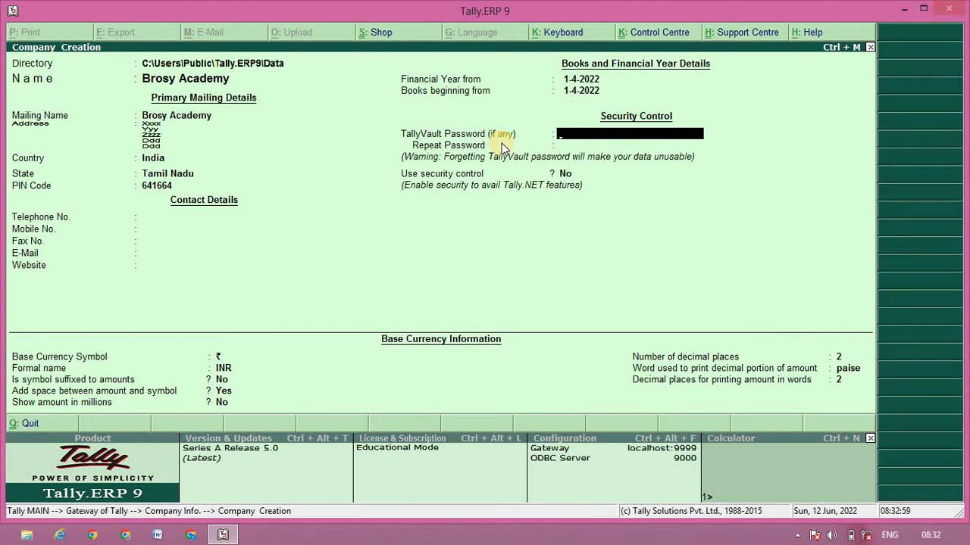
key("Return")
key("Return")
key("Return")
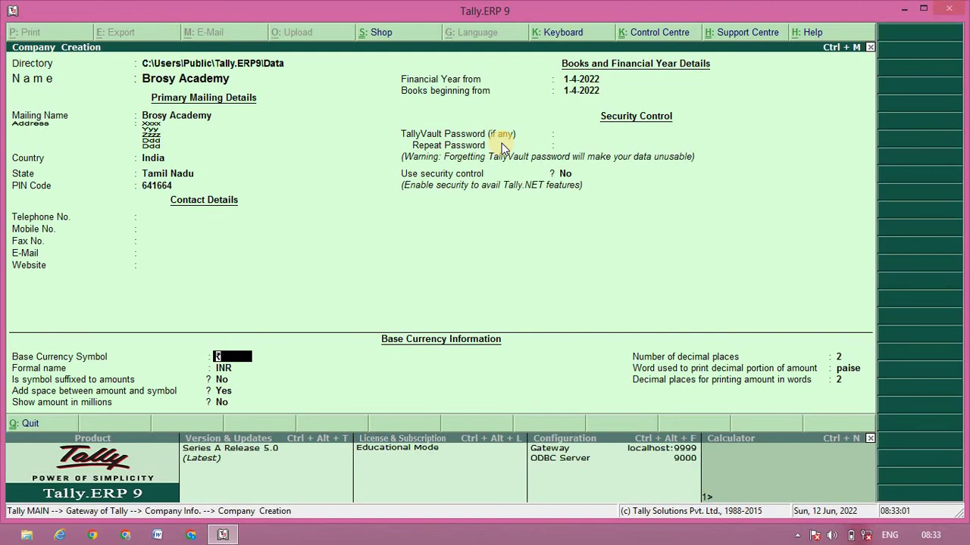
key("Return")
key("Return")
key("Return")
key("Return")
key("Return")
key("Return")
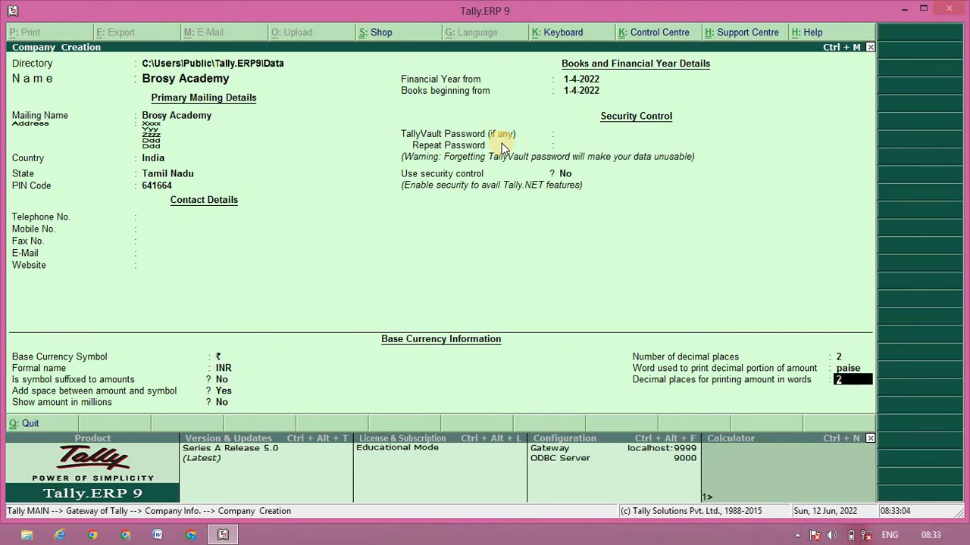
key("Return")
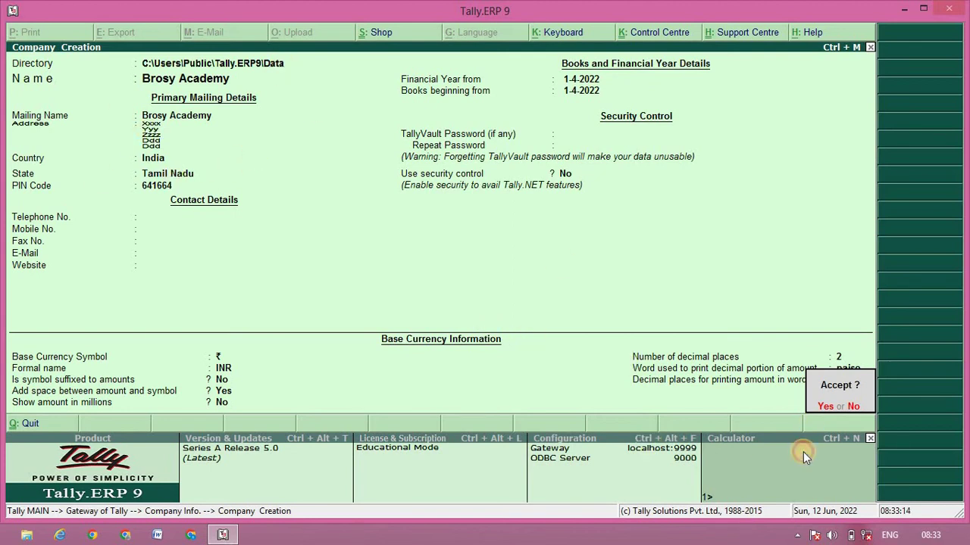
Step: Decline the Accept prompt with No to return to the Brosy Academy company form
left_click(846, 411)
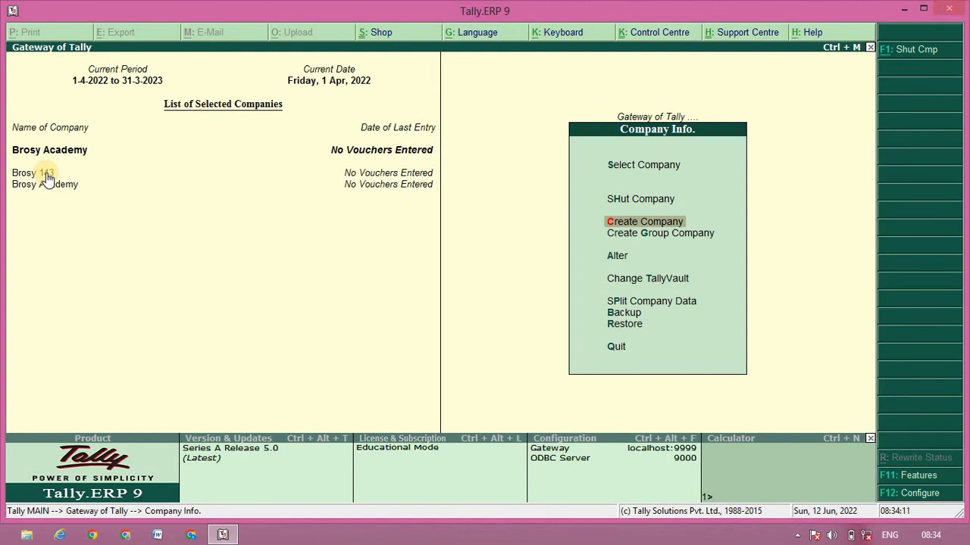
left_click(47, 175)
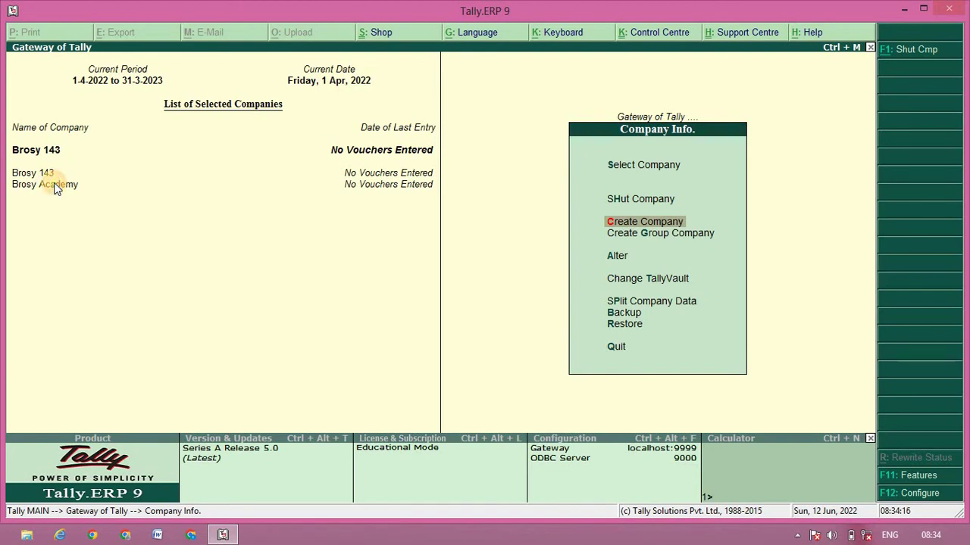
left_click(54, 187)
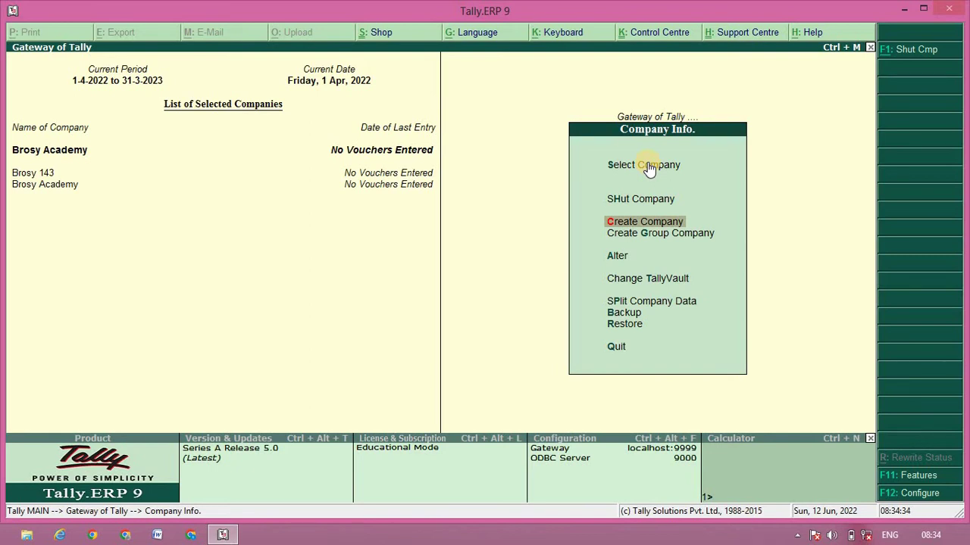
mouse_move(959, 6)
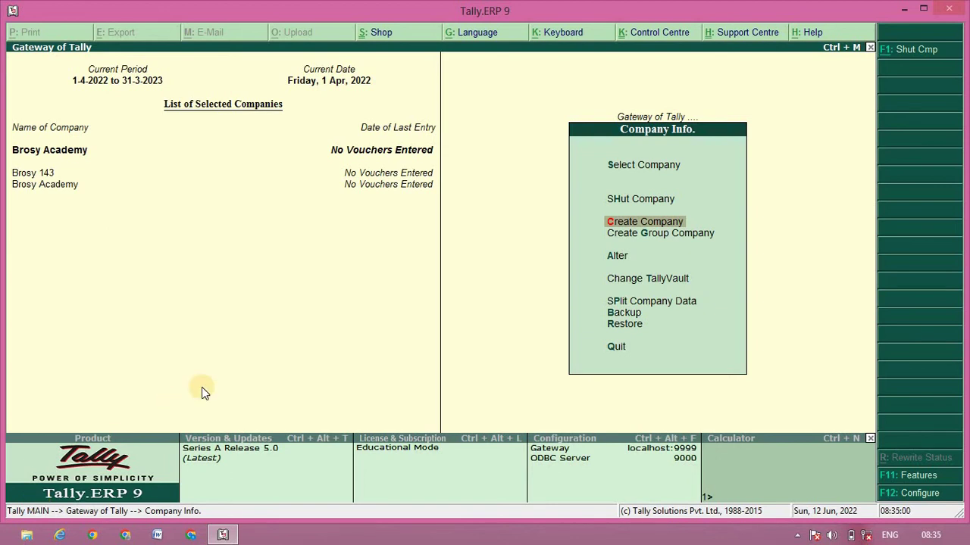
Step: Back out to the Gateway of Tally and confirm quitting Tally.ERP 9
key("Escape")
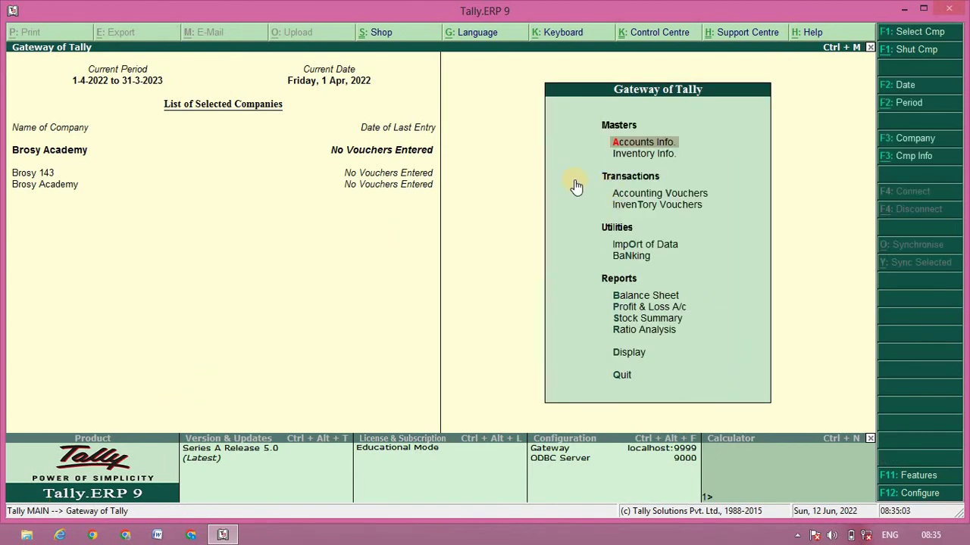
key("Escape")
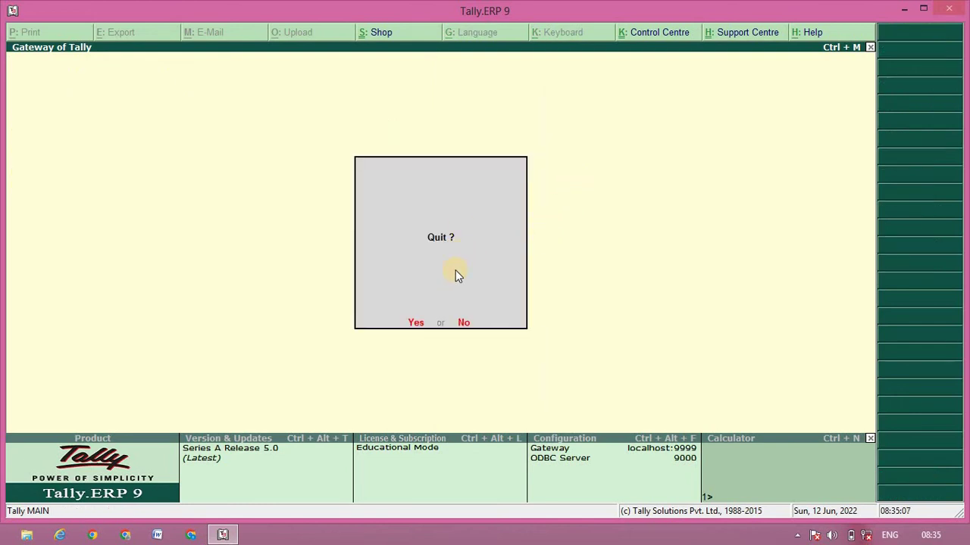
key("Return")
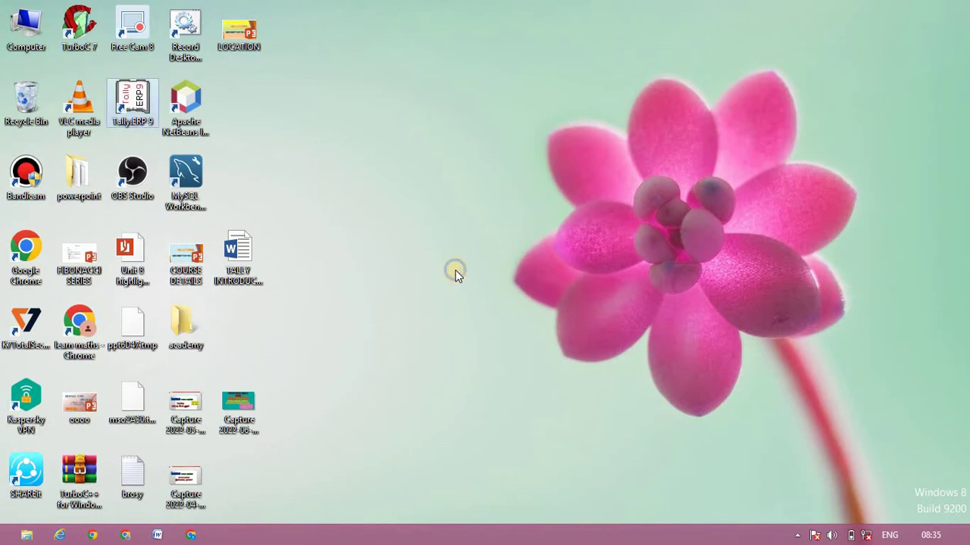
Step: Refresh the Windows desktop and relaunch Tally.ERP 9 from its desktop shortcut
right_click(456, 269)
left_click(492, 330)
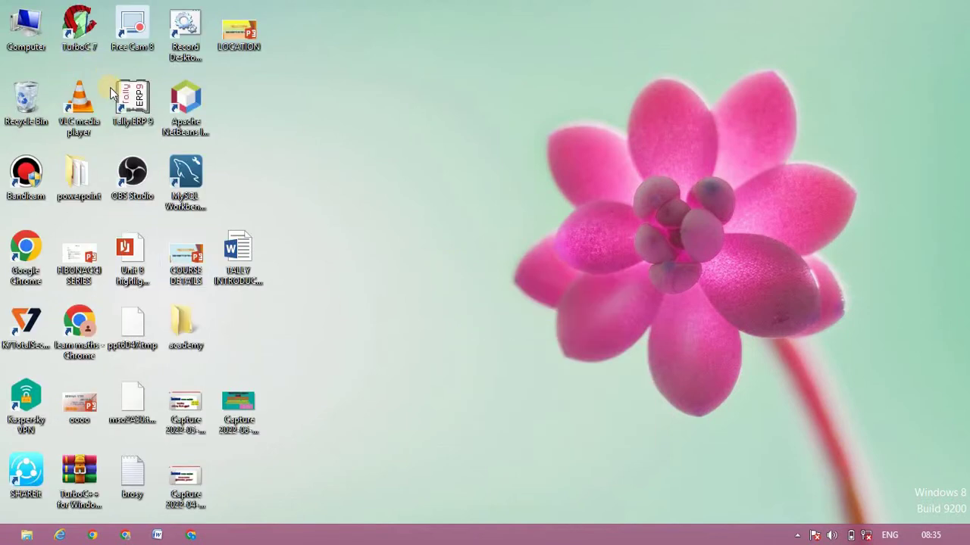
double_click(131, 108)
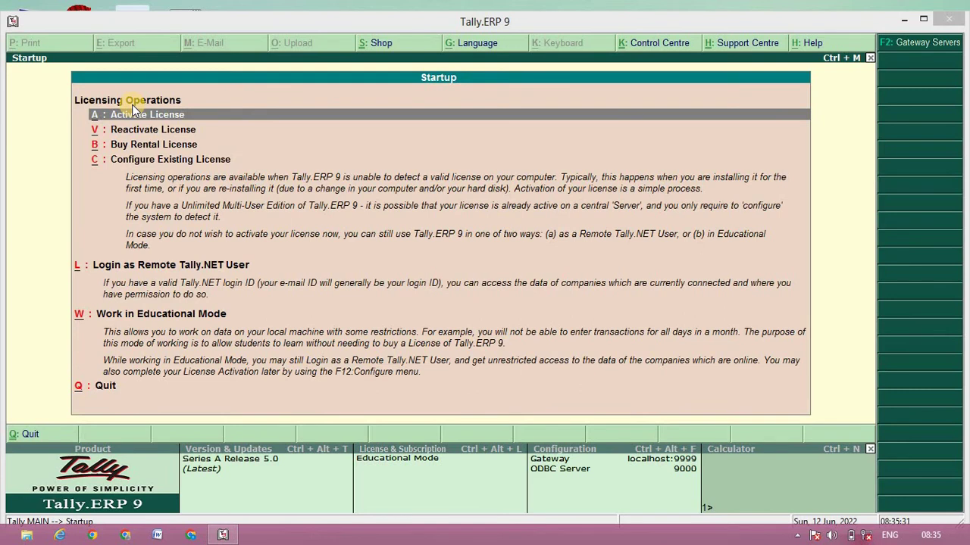
Step: Start Tally in Educational Mode using the single-user Silver Edition
left_click(162, 315)
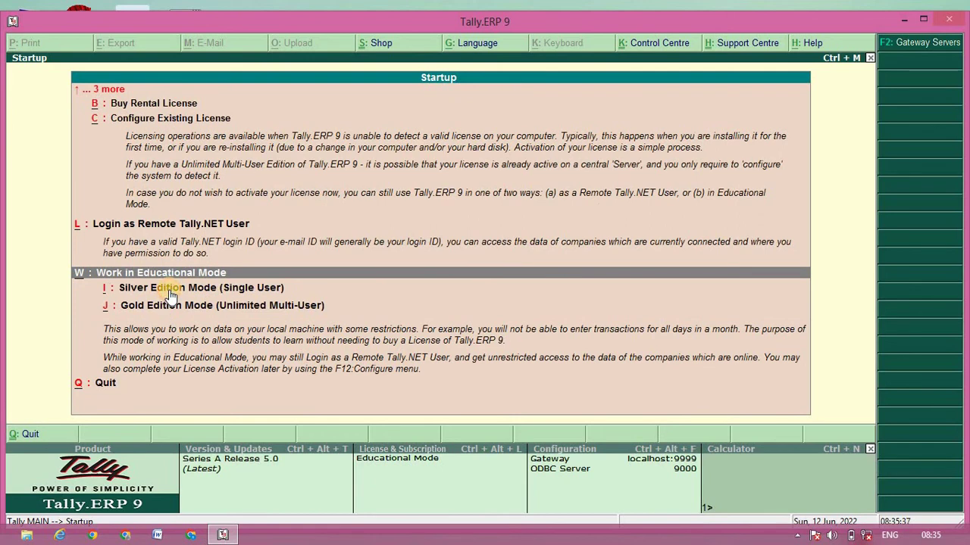
left_click(172, 295)
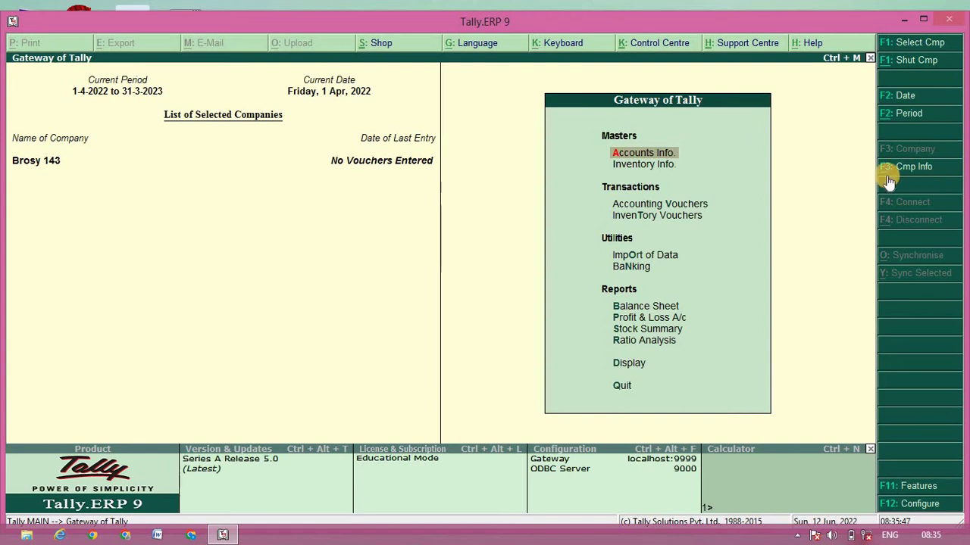
Step: Choose Select Company from the F3 Company Info options
left_click(908, 165)
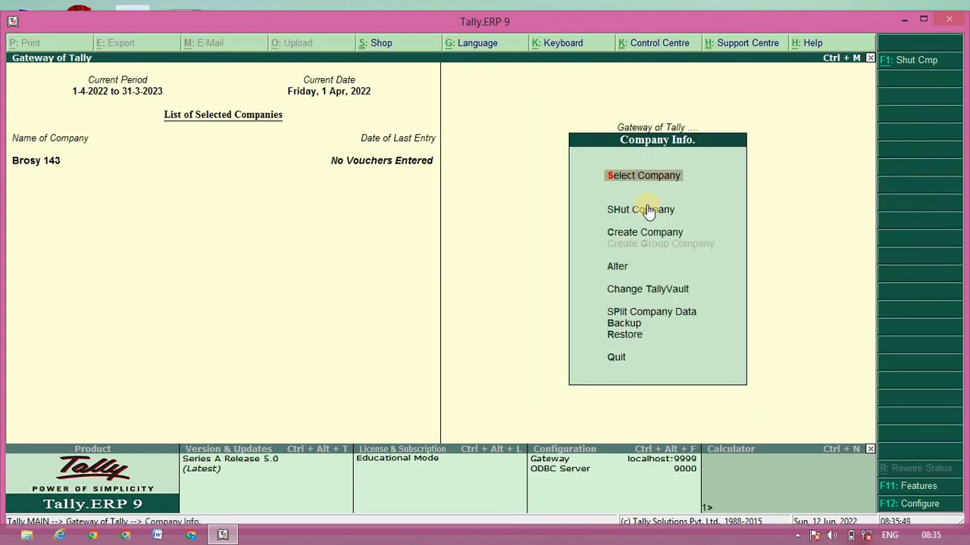
left_click(649, 175)
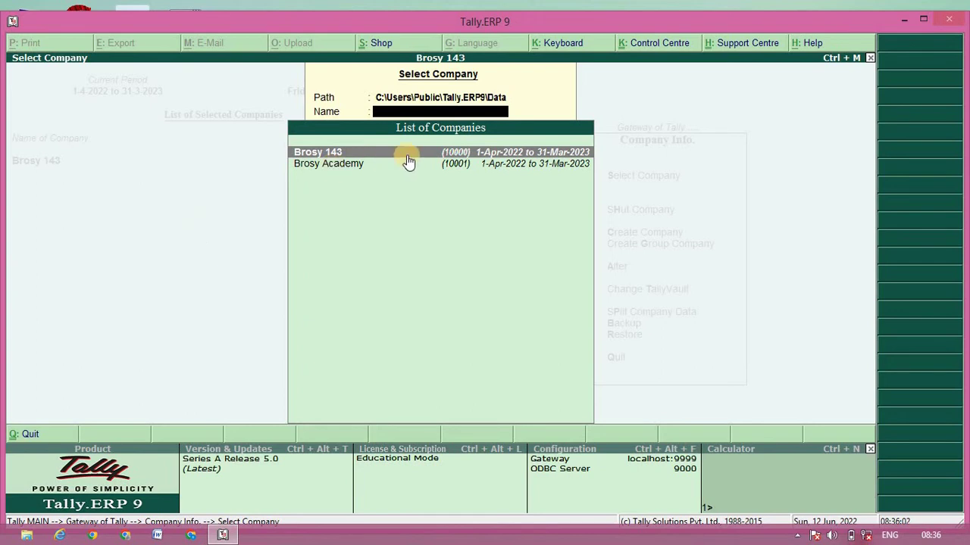
Step: Load Brosy Academy from the List of Companies
left_click(431, 166)
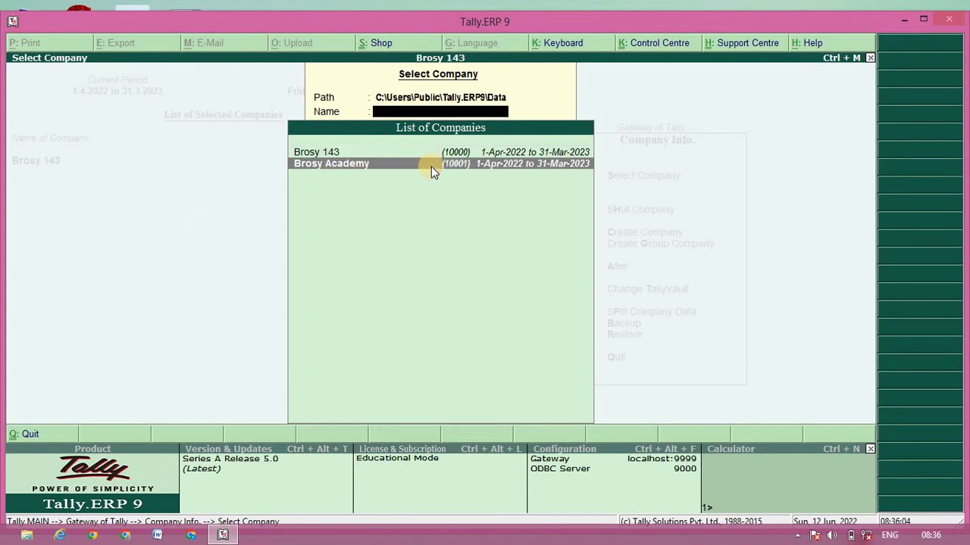
left_click(431, 166)
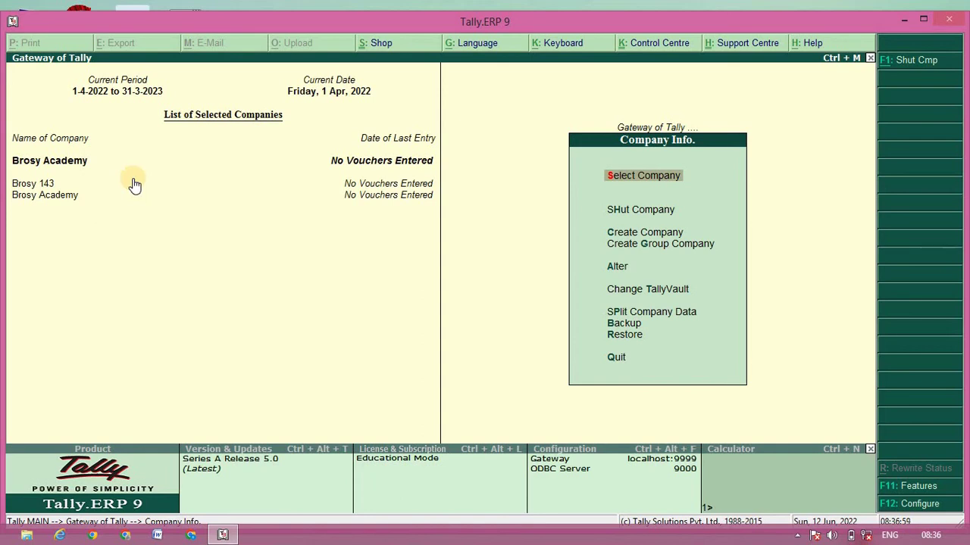
Step: Choose SHut Company in Company Info to list the loaded companies
left_click(657, 216)
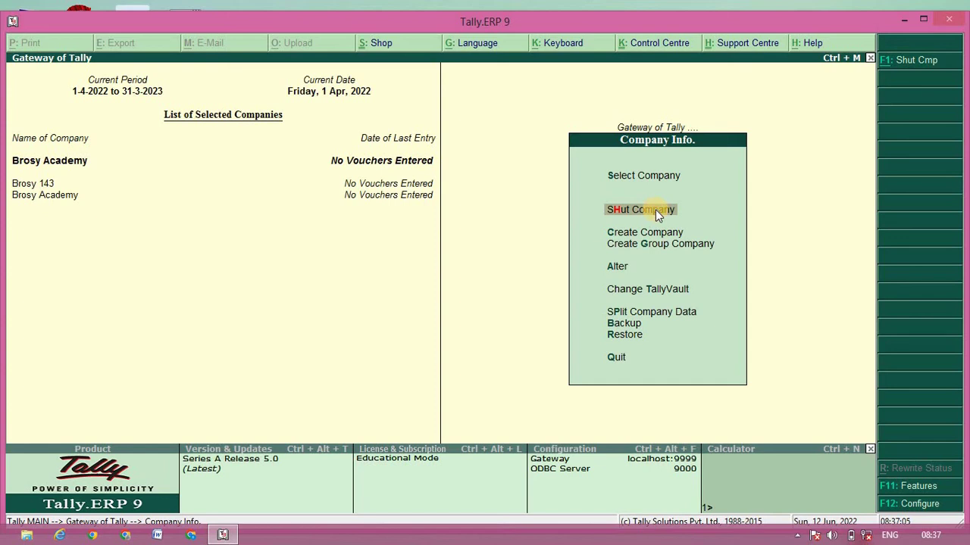
left_click(656, 212)
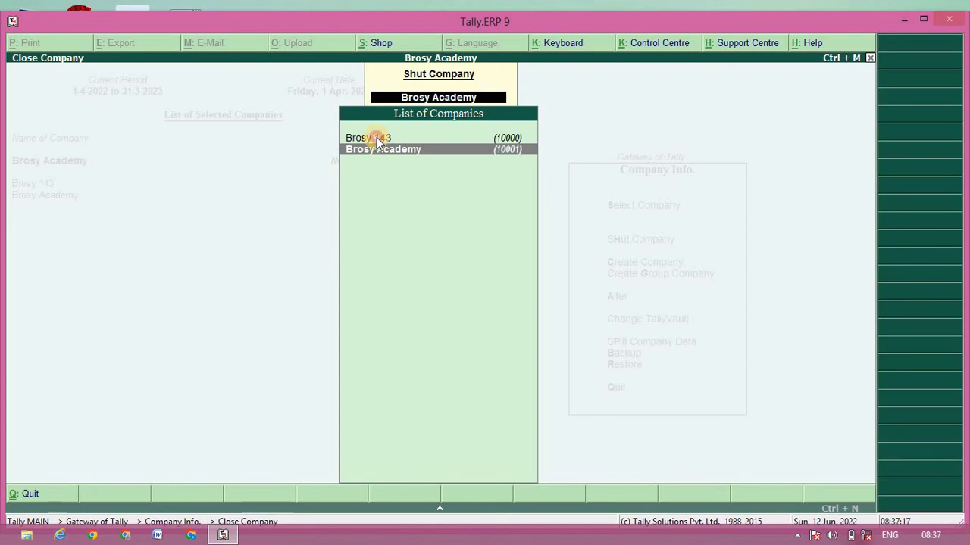
Step: Shut Brosy 143 from the Shut Company list
left_click(376, 139)
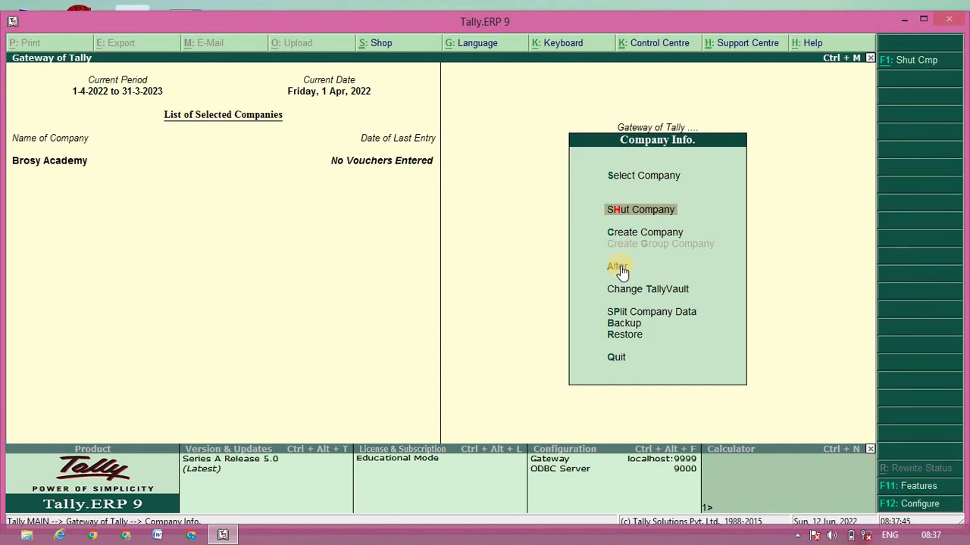
Step: Open Brosy Academy's company details through Company Info > Alter
left_click(620, 266)
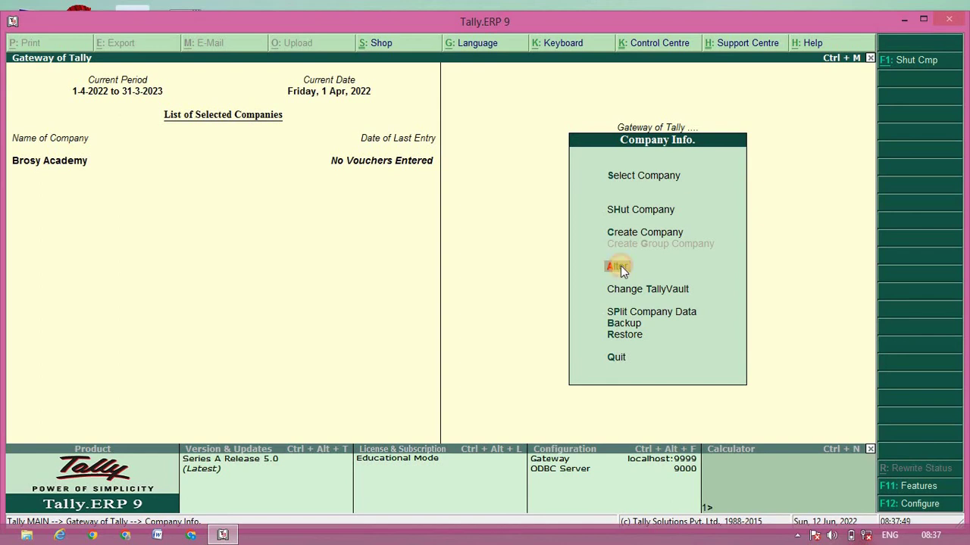
left_click(620, 267)
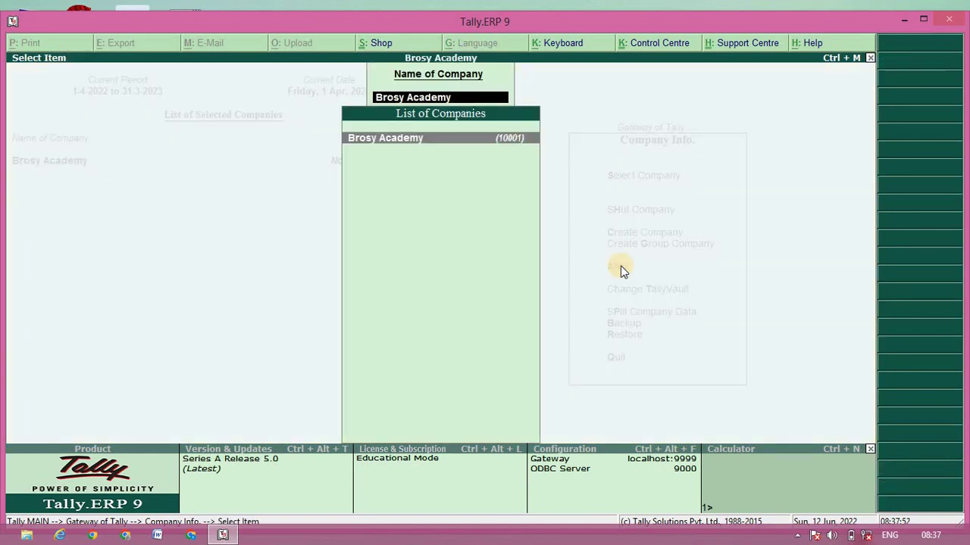
left_click(409, 136)
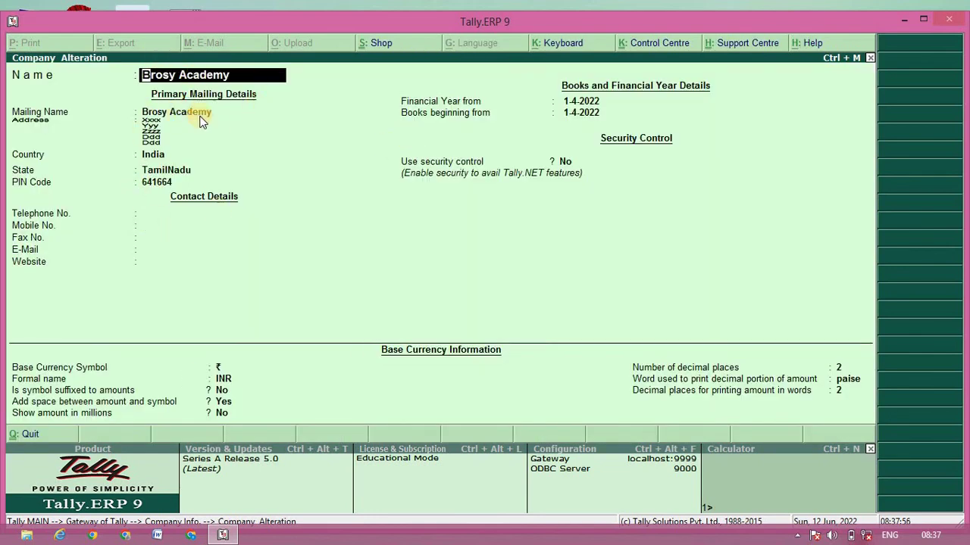
Step: Enter the company's mobile number, save the alteration and return to the Gateway
left_click(153, 230)
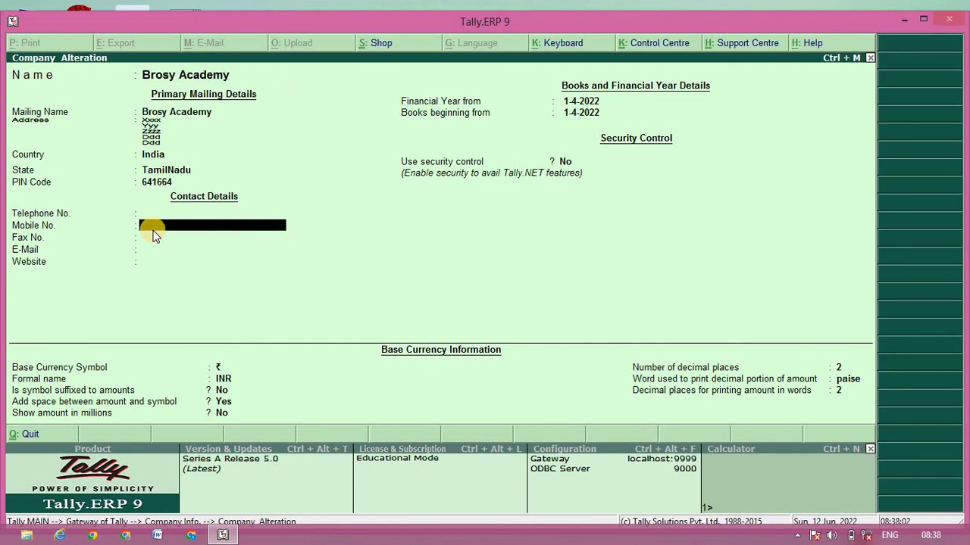
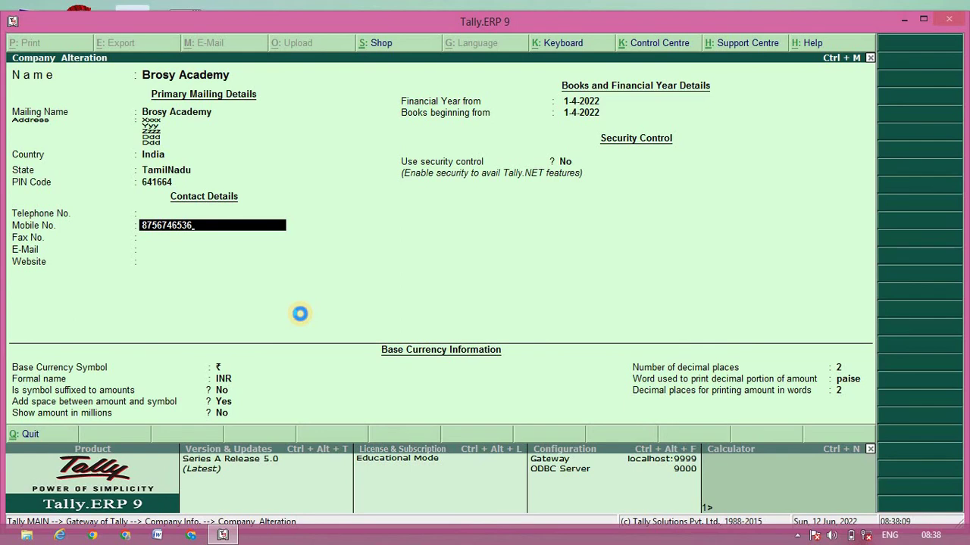
key("ctrl+a")
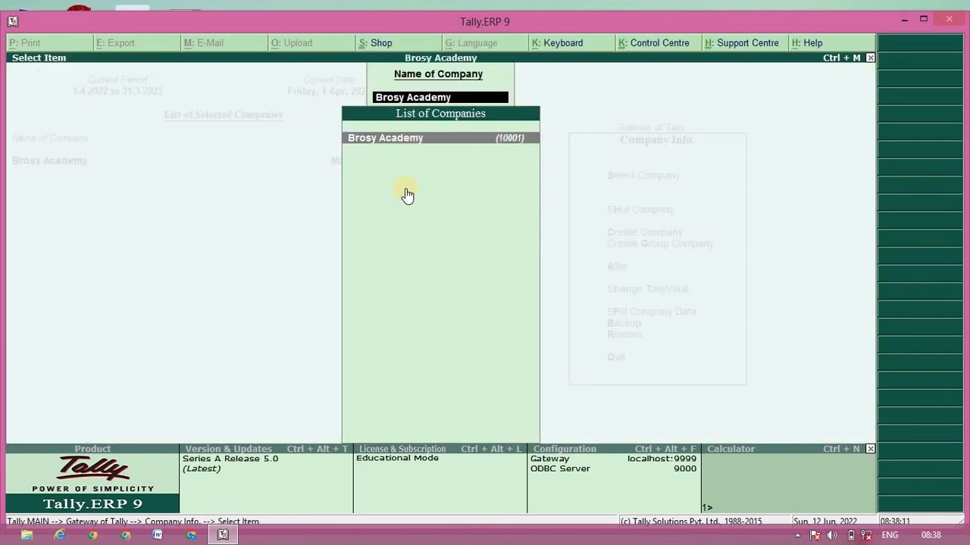
key("BackSpace")
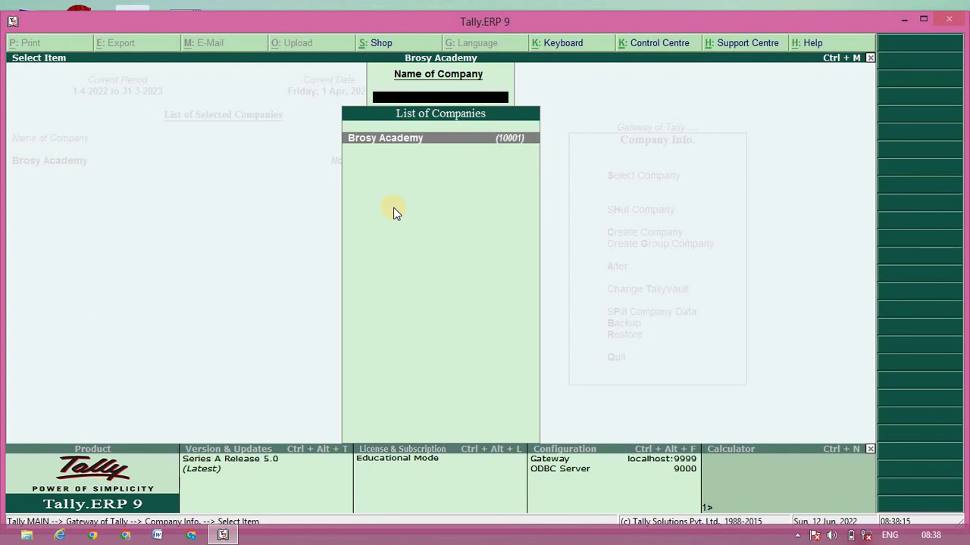
key("Escape")
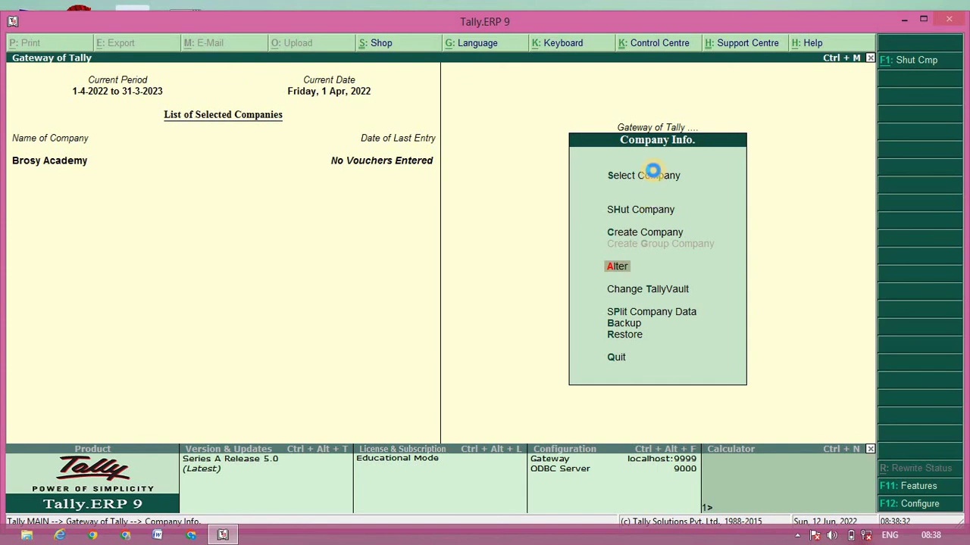
Step: Load Brosy 143 as an additional company, then switch back to Brosy Academy as the current company
left_click(653, 173)
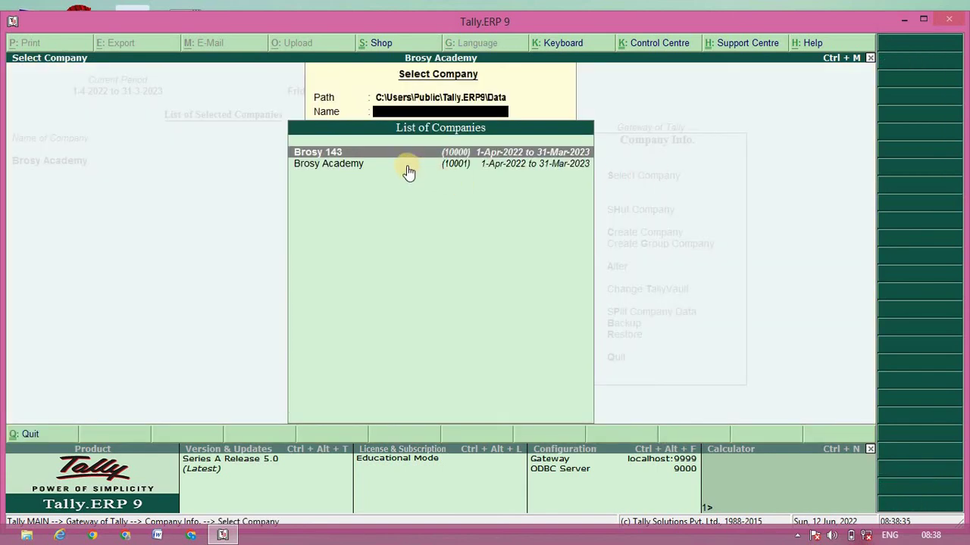
left_click(407, 165)
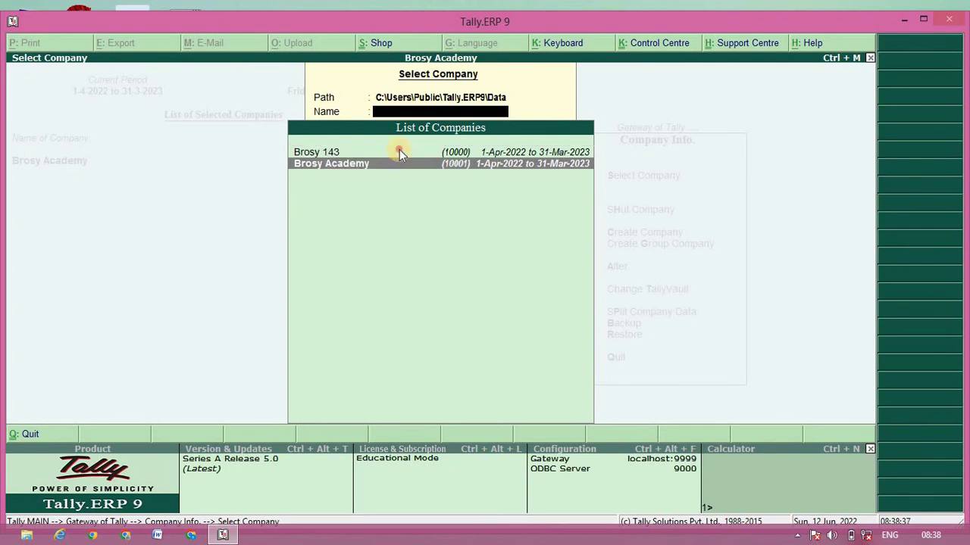
left_click(400, 152)
left_click(399, 152)
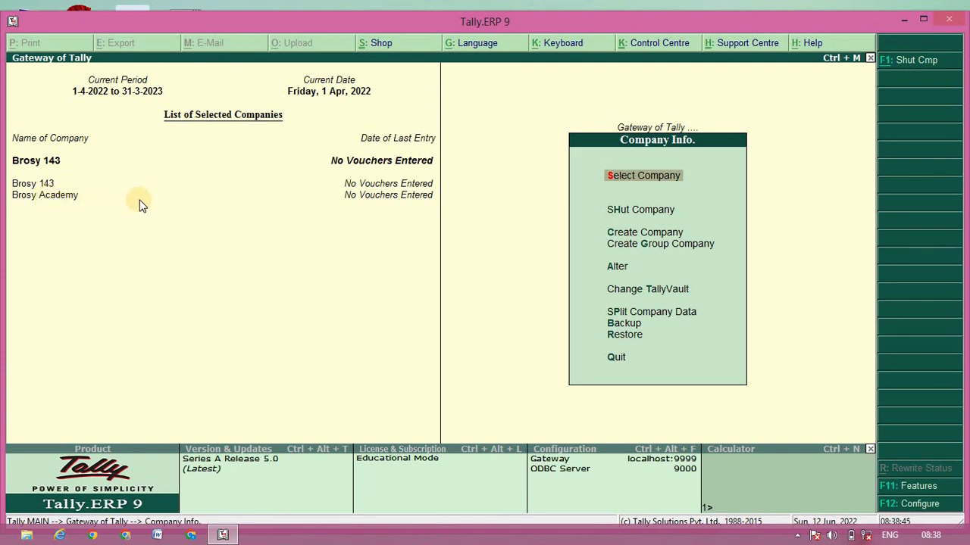
left_click(111, 203)
Step: Delete the Brosy Academy company from its Alter screen with Alt+D, confirming Yes
left_click(617, 269)
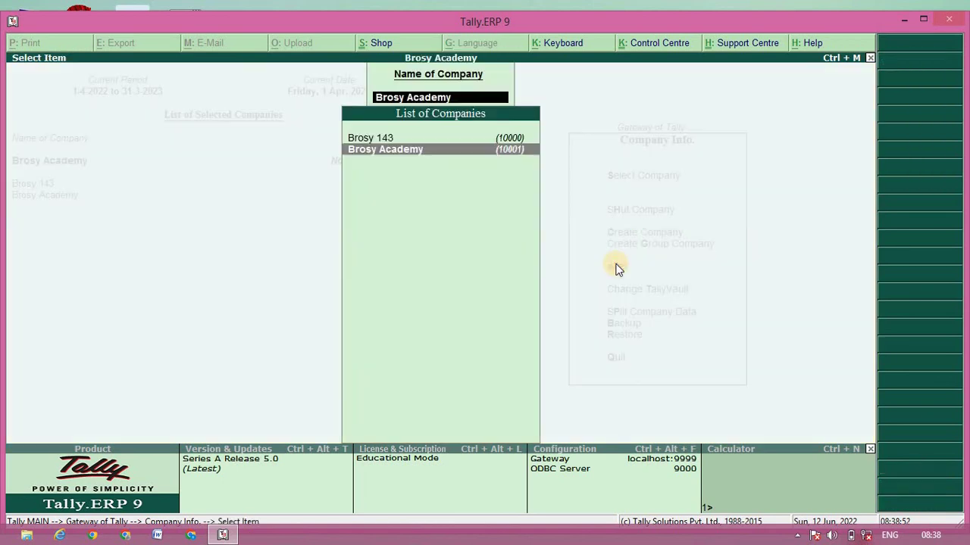
left_click(414, 151)
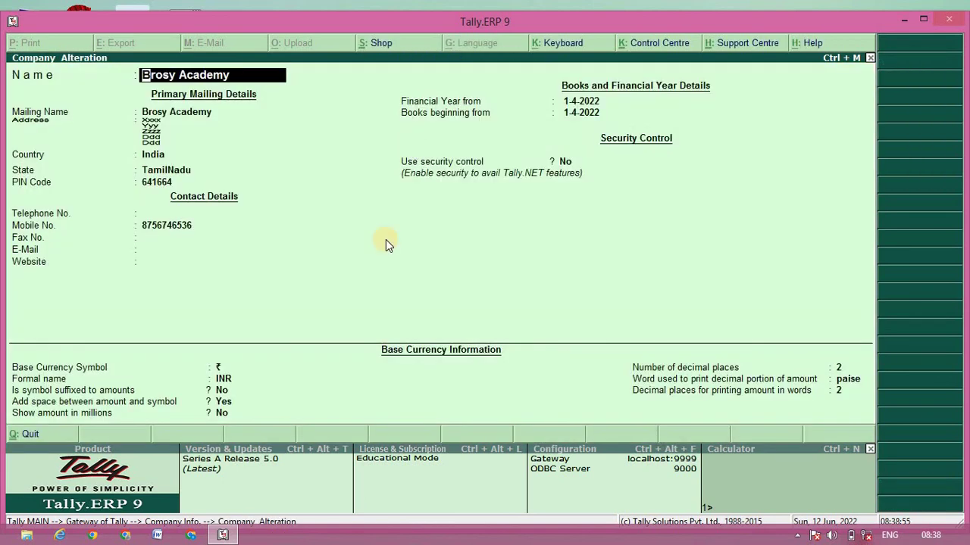
key("alt+d")
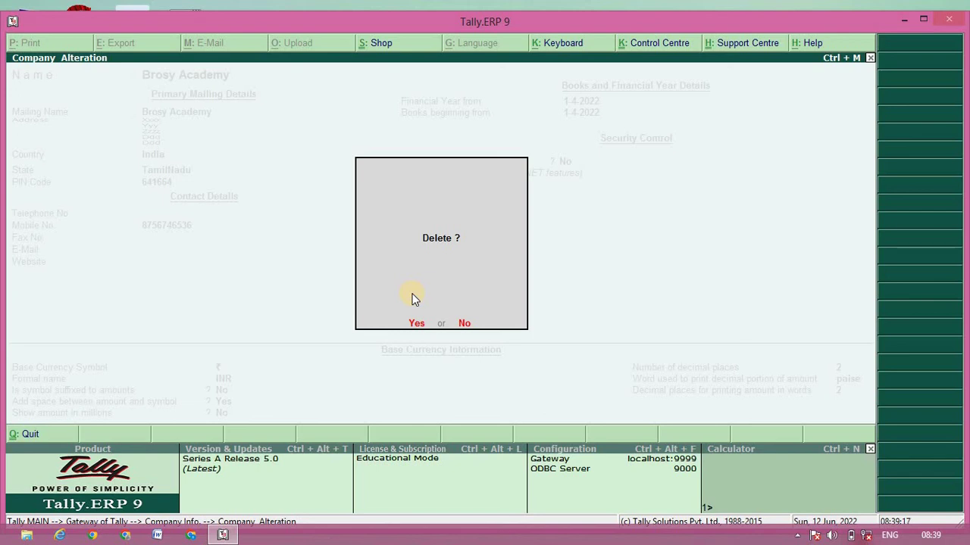
key("y")
key("y")
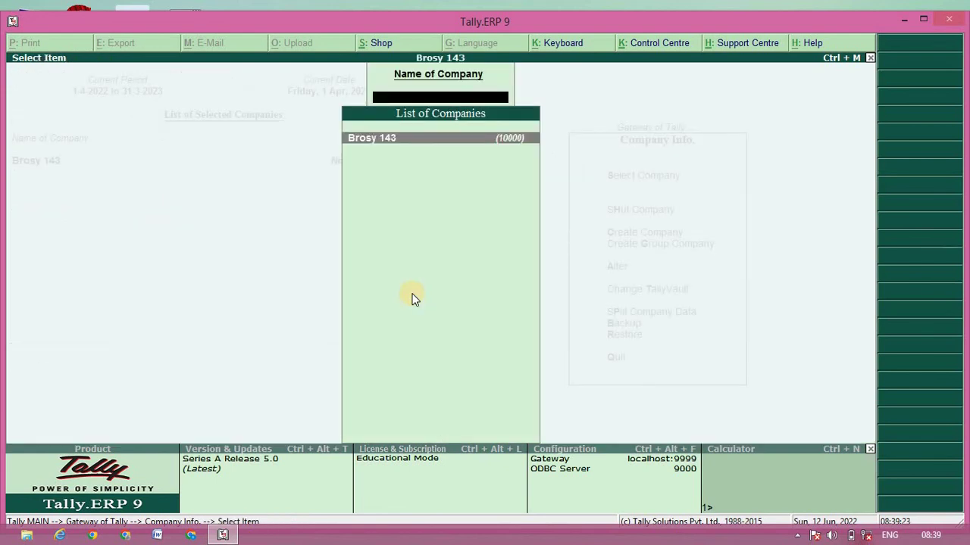
key("Escape")
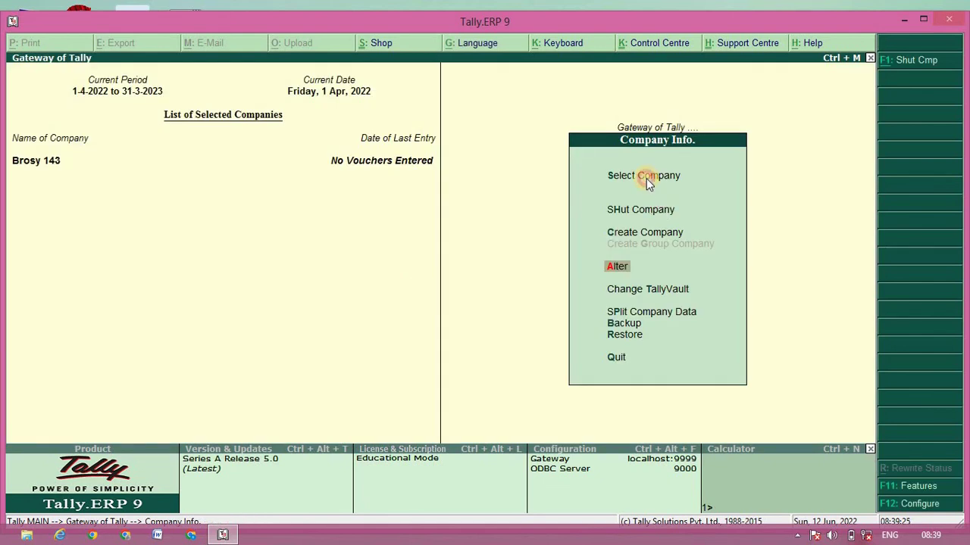
Step: Verify Brosy 143 is the only company listed, then quit Tally.ERP 9, confirming the exit
left_click(646, 178)
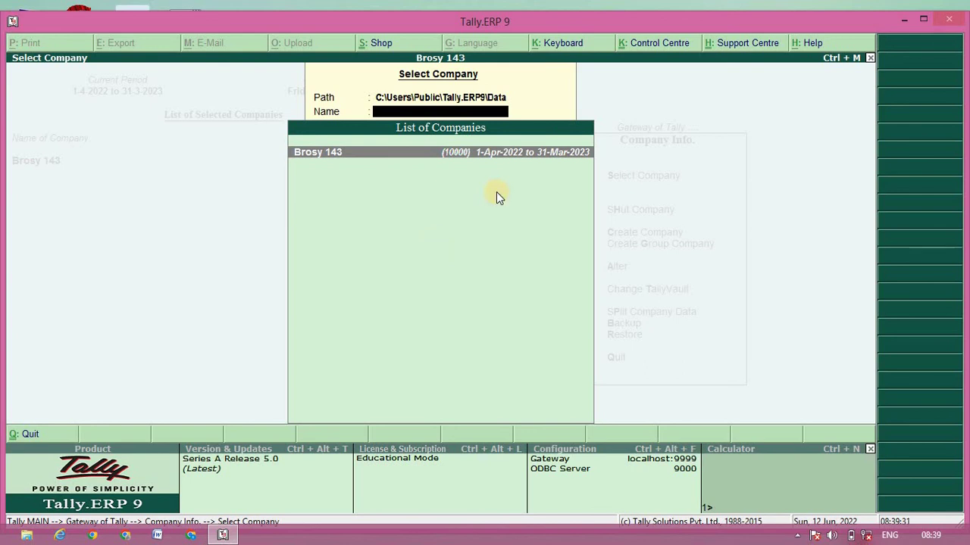
key("Escape")
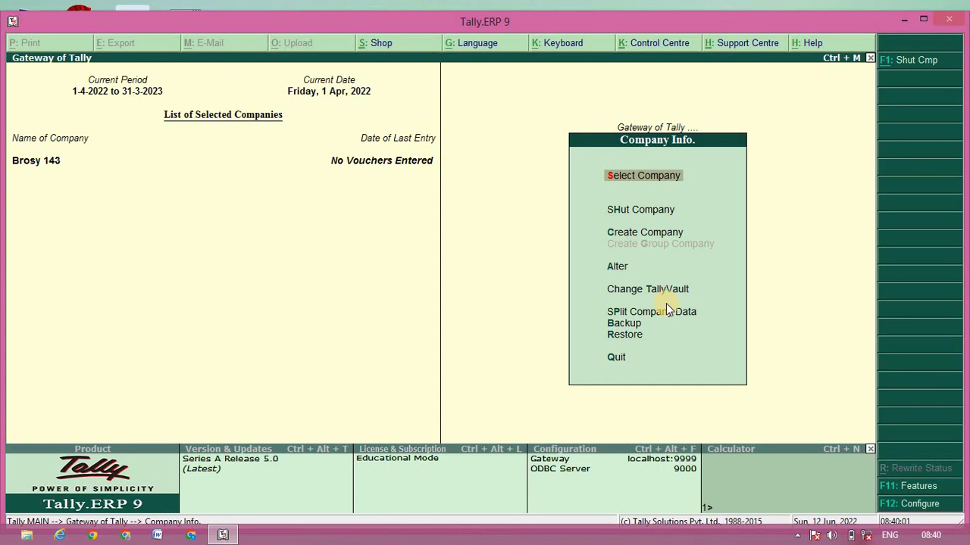
key("Escape")
key("Escape")
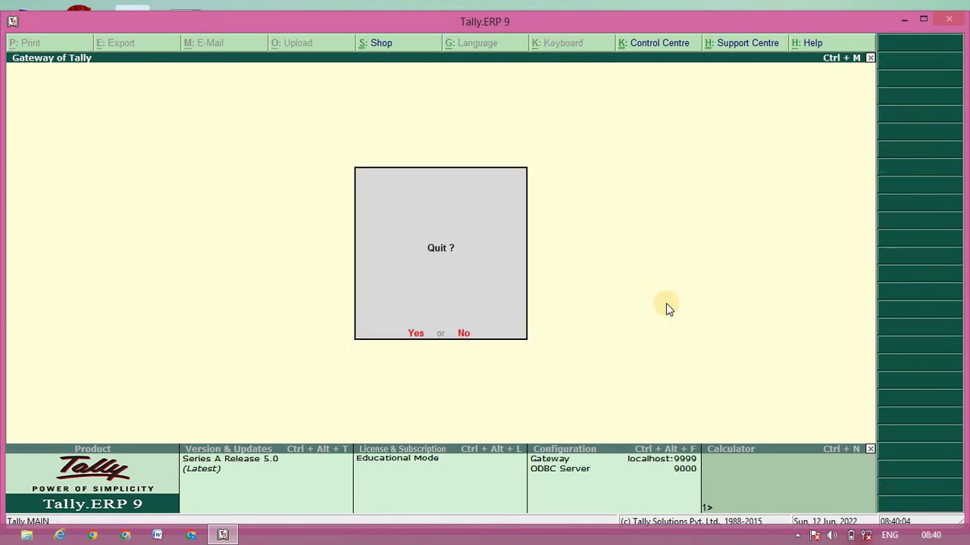
key("Return")
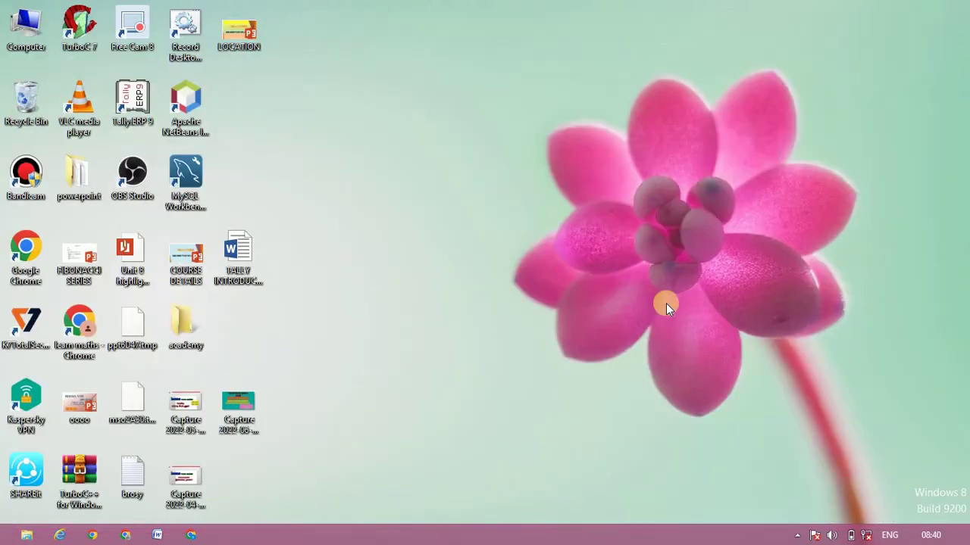